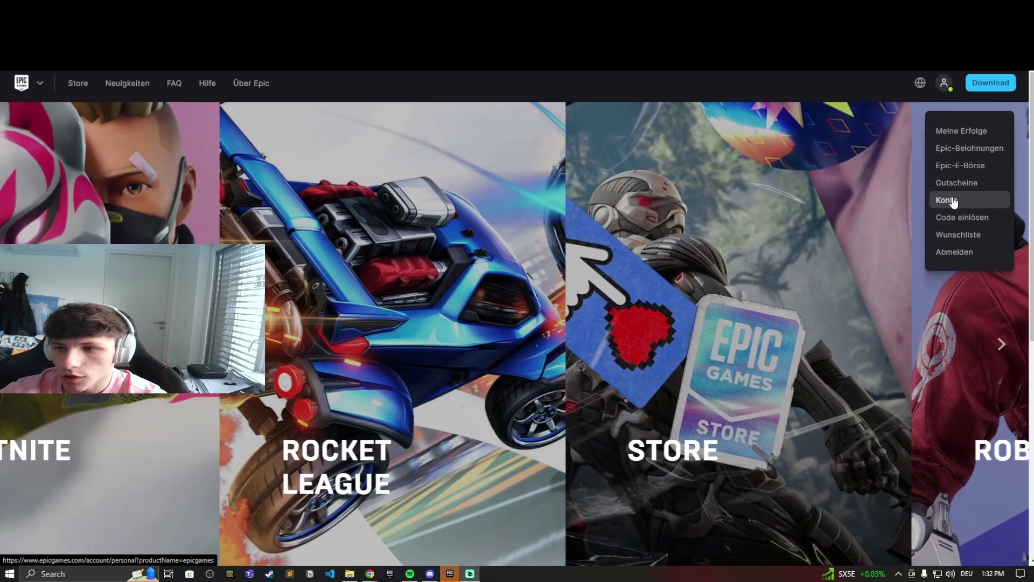
# - Go from Konto to Password & Security, down to the authenticator app, email and SMS options
pyautogui.click(953, 201)
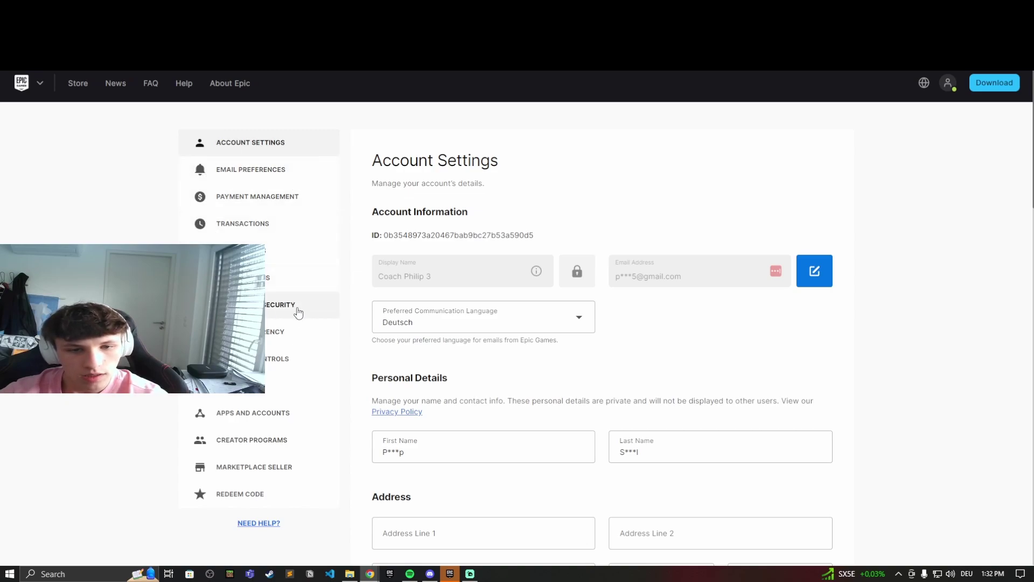
pyautogui.click(275, 309)
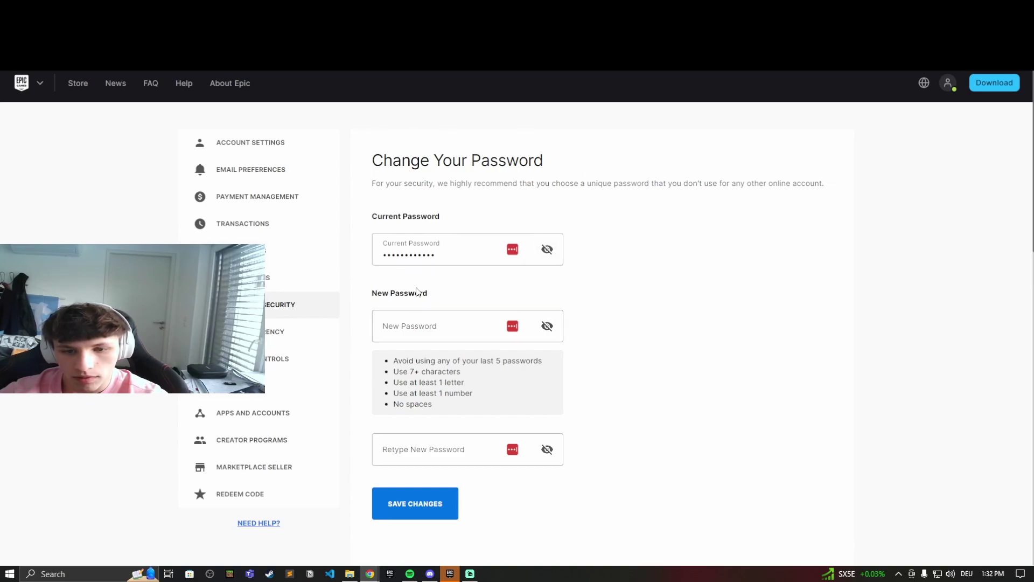
pyautogui.scroll(-5, 447, 253)
pyautogui.scroll(-2, 447, 253)
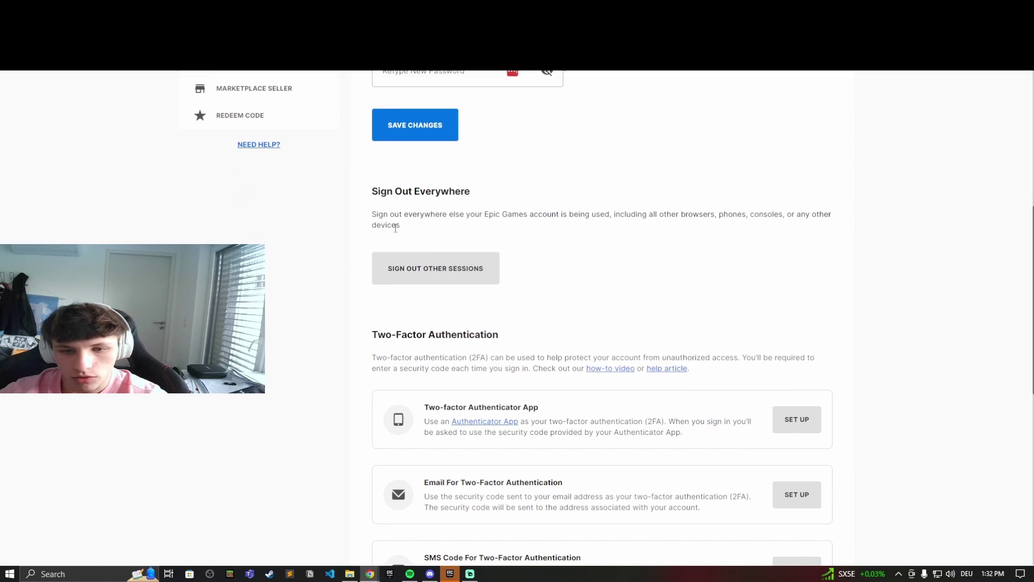
pyautogui.scroll(-2, 394, 227)
pyautogui.scroll(-1, 529, 224)
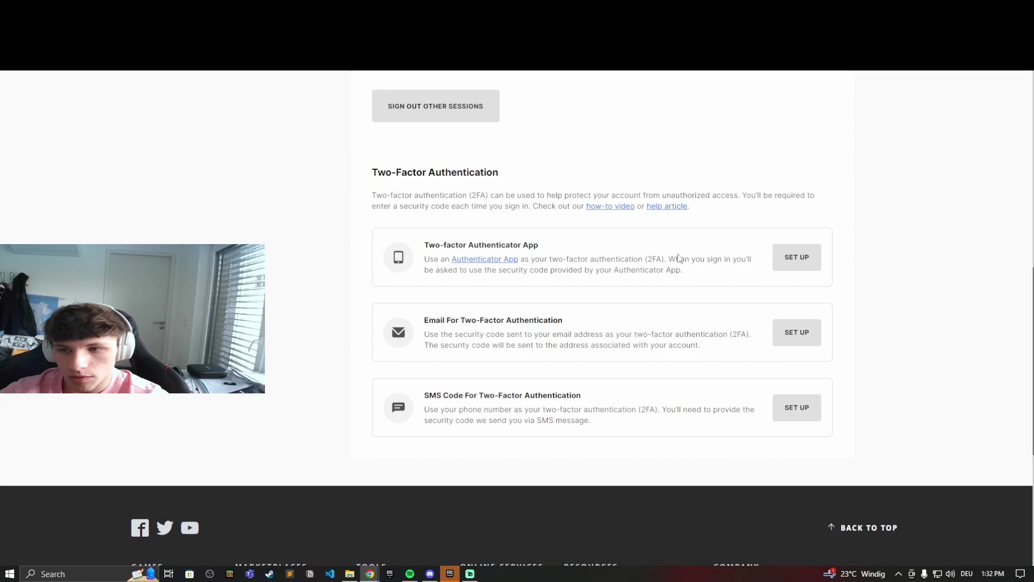
# - Begin authenticator-app setup and check Google, LastPass, Microsoft Authenticator and Authy in the supported list
pyautogui.click(808, 262)
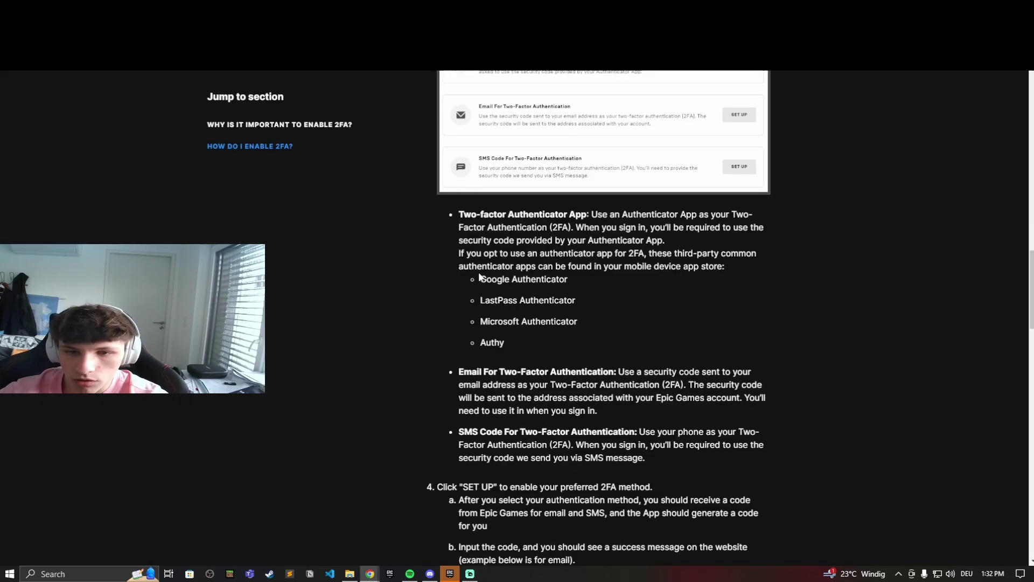
pyautogui.moveTo(479, 279); pyautogui.dragTo(570, 291)
pyautogui.click(488, 303)
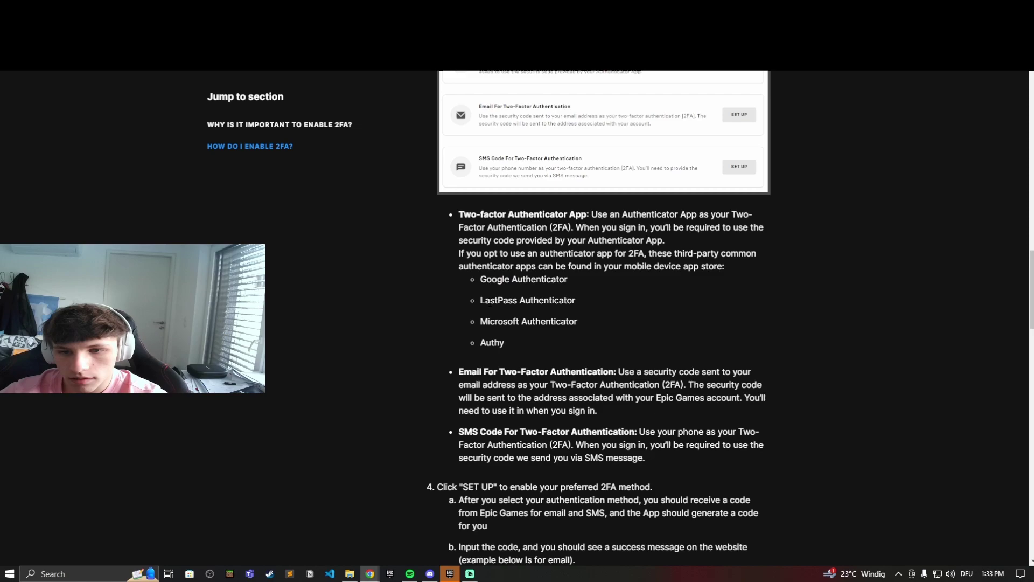
pyautogui.moveTo(480, 321); pyautogui.dragTo(578, 317)
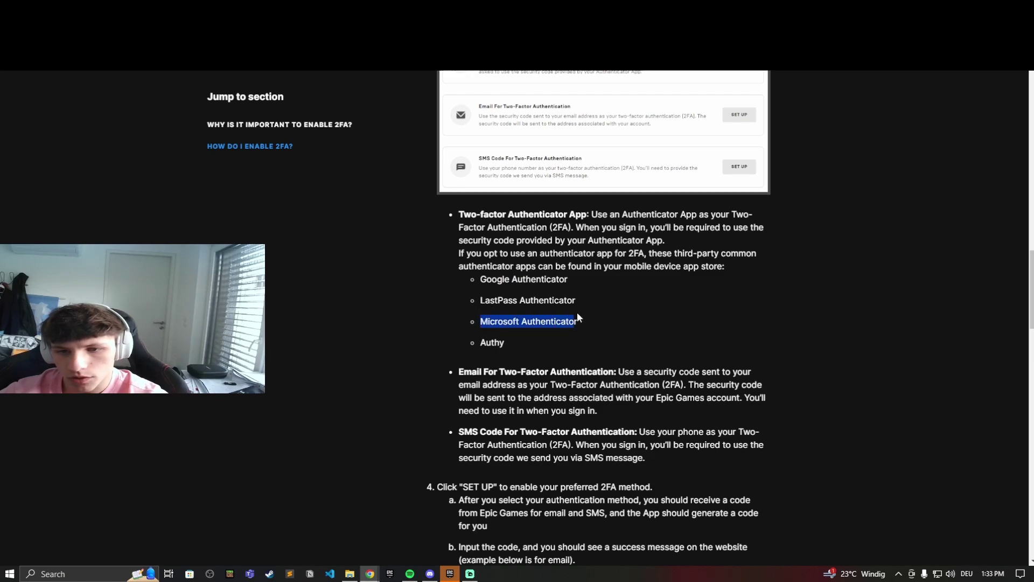
pyautogui.moveTo(505, 342); pyautogui.dragTo(487, 342)
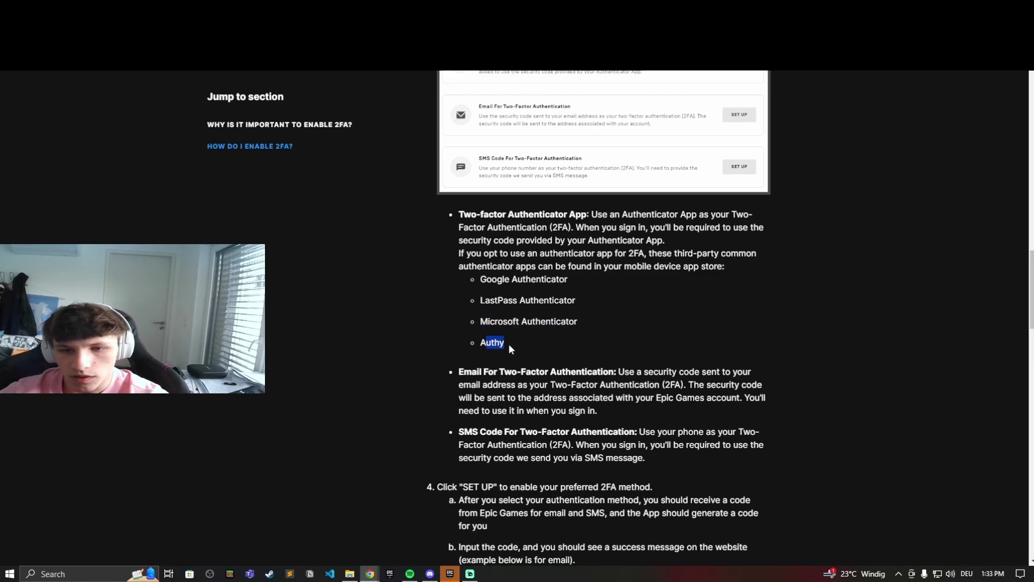
pyautogui.click(474, 326)
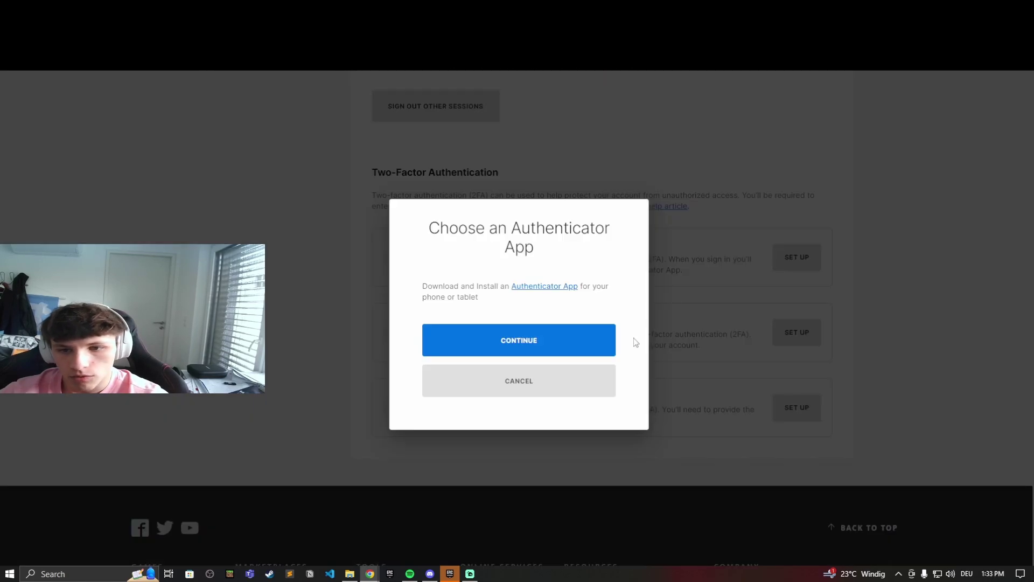
# - Continue to the QR code, reveal the manual entry key, then cancel the Set Up App dialog
pyautogui.click(512, 347)
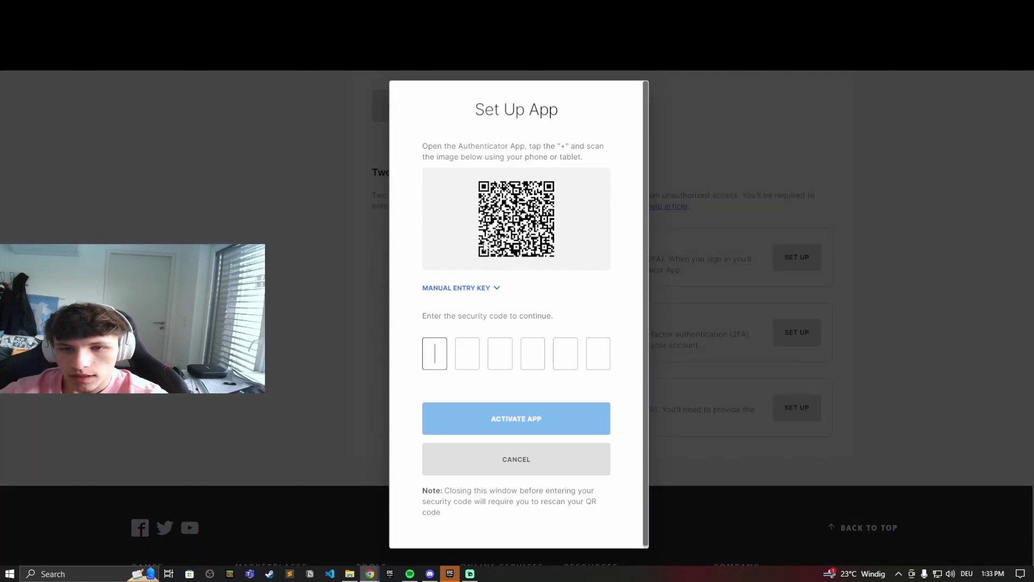
pyautogui.click(480, 290)
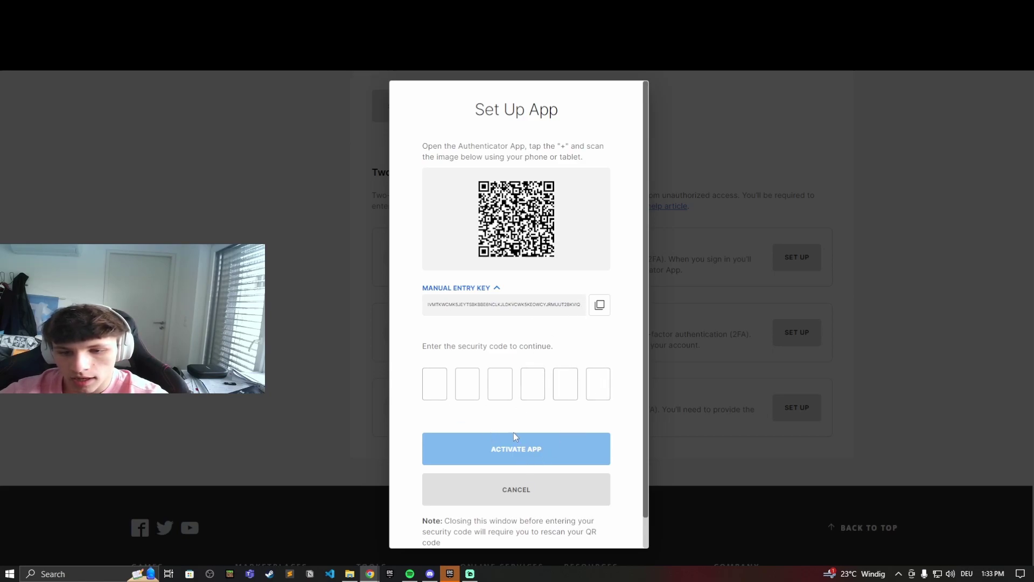
pyautogui.click(562, 488)
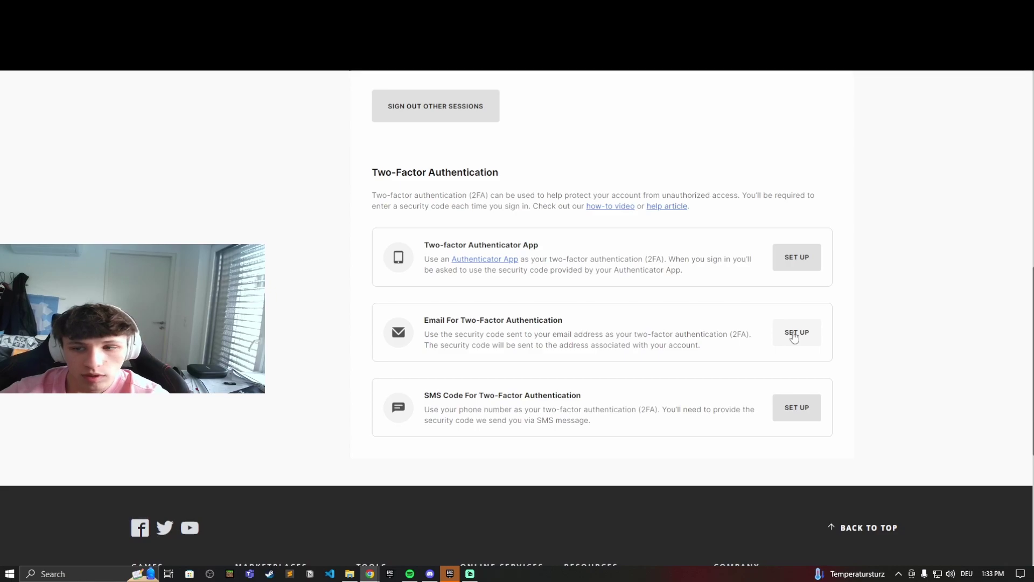
pyautogui.click(794, 336)
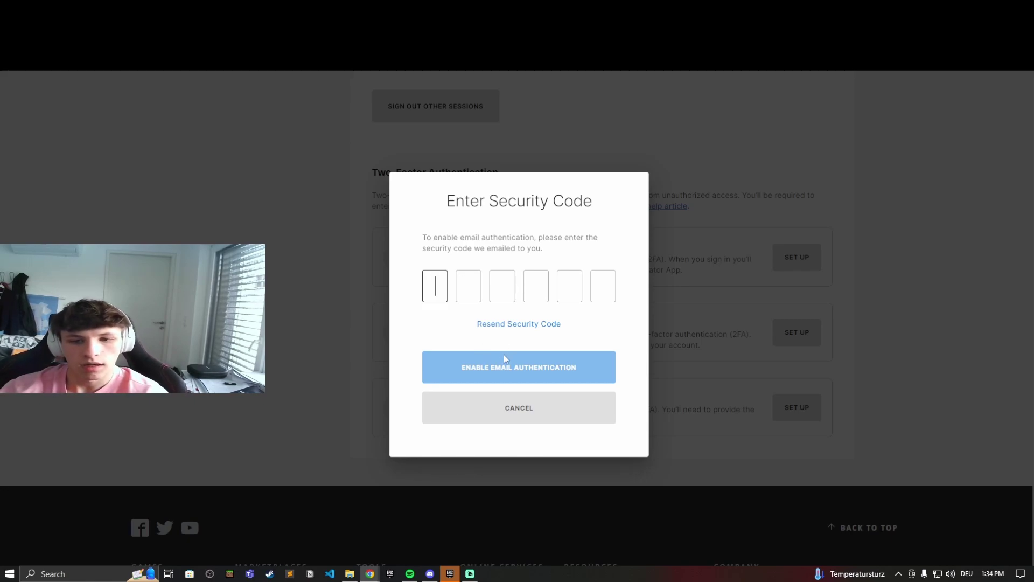
pyautogui.click(545, 404)
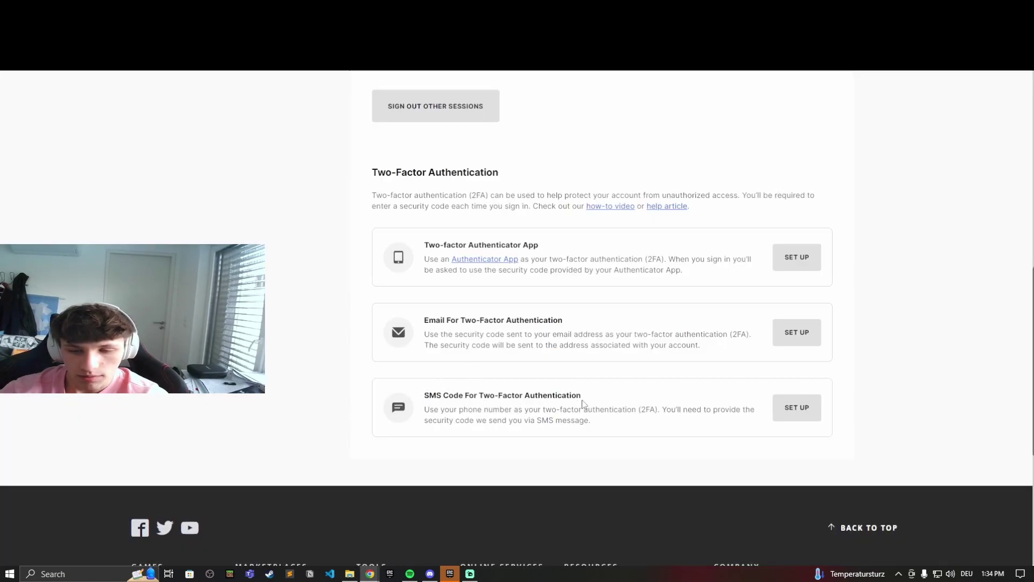
pyautogui.click(802, 409)
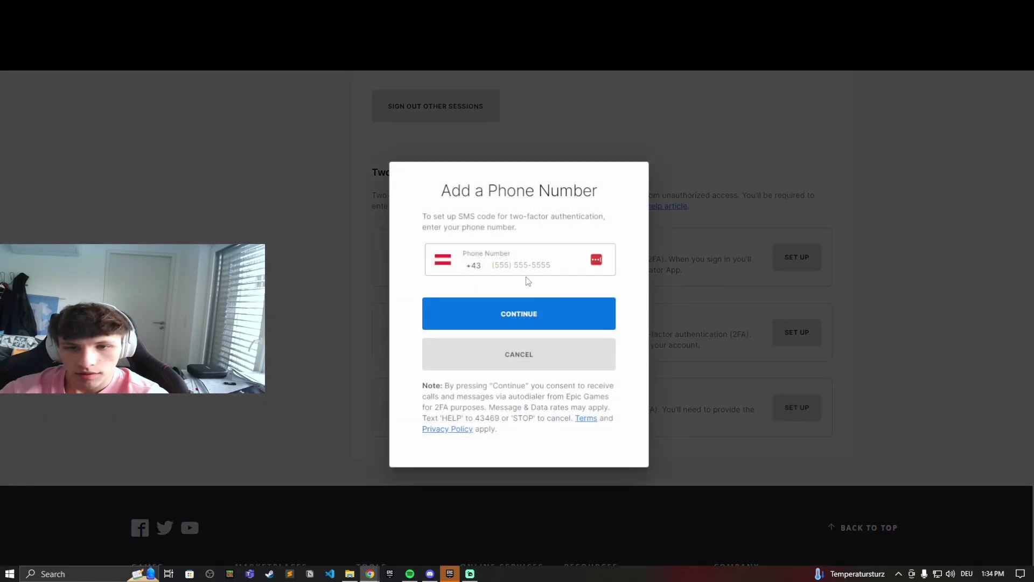
pyautogui.click(491, 269)
pyautogui.click(469, 265)
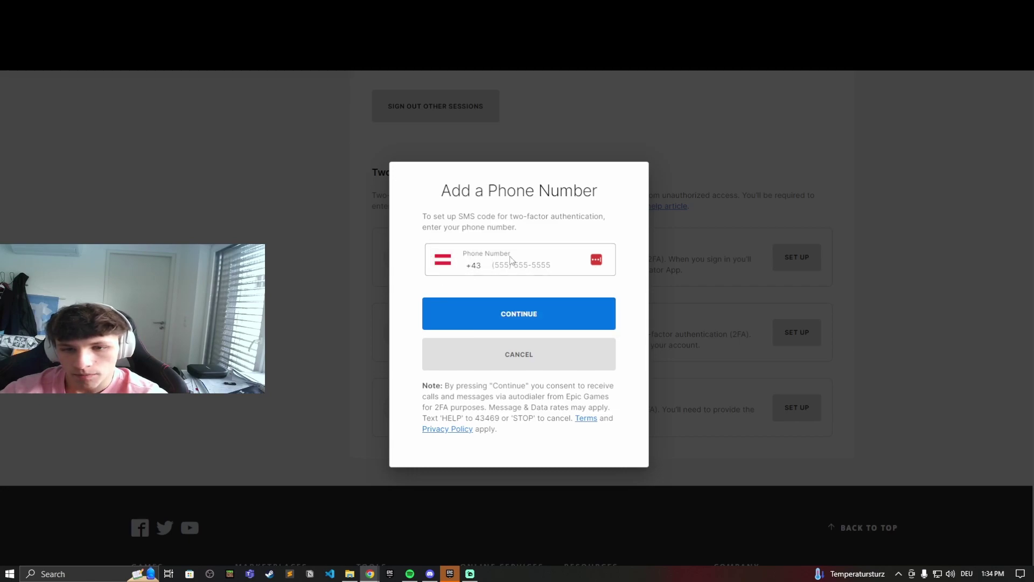
pyautogui.click(513, 319)
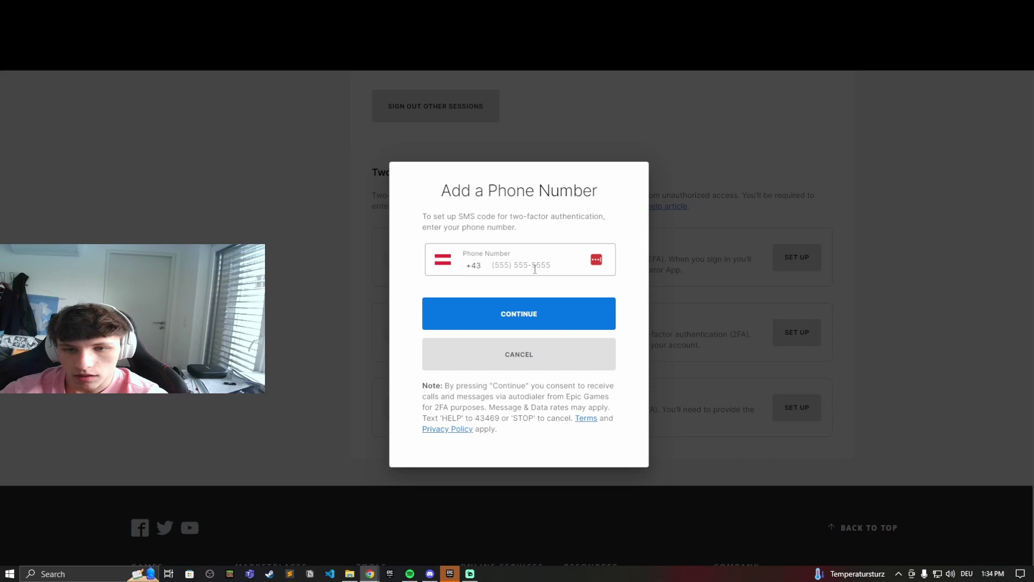
pyautogui.click(514, 320)
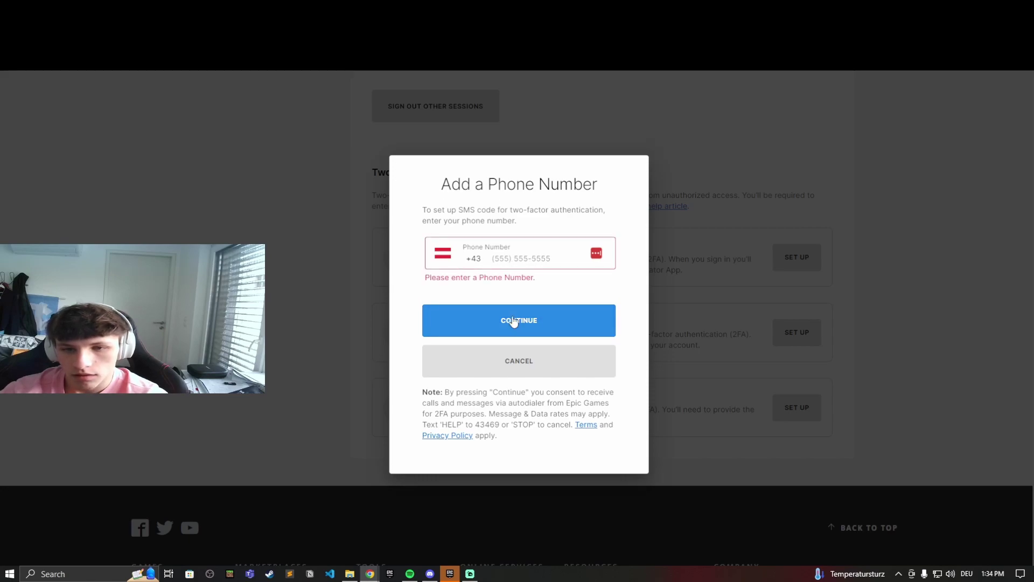
pyautogui.click(514, 364)
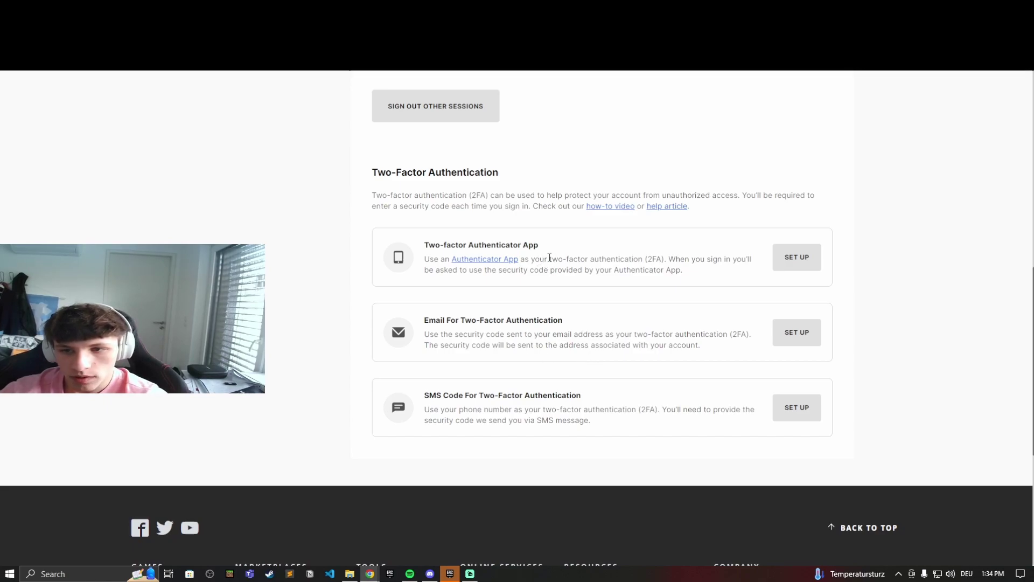
# - Scroll up to the Sign Out Everywhere section and its Sign Out Other Sessions button
pyautogui.scroll(1, 609, 224)
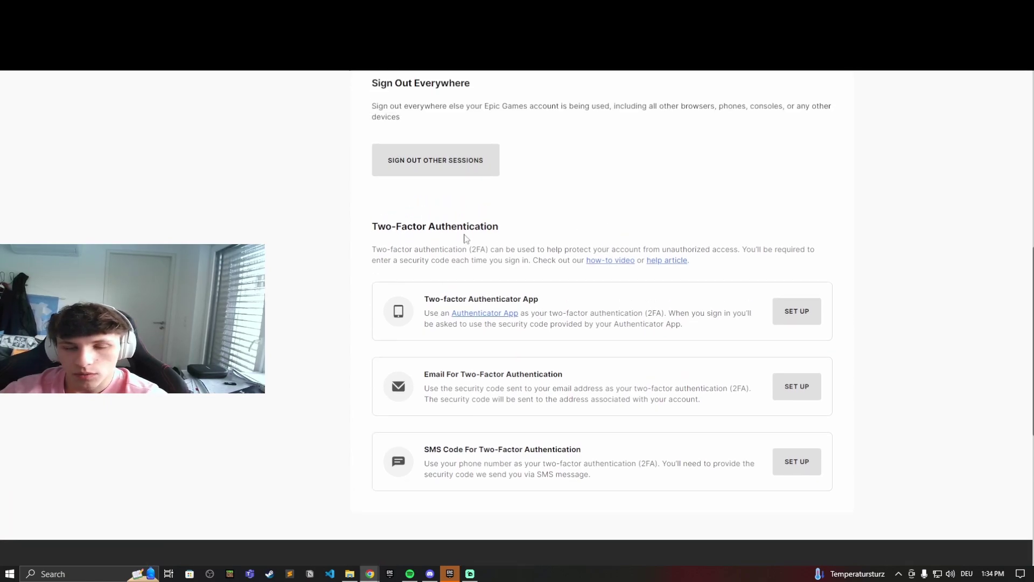
pyautogui.scroll(1, 550, 210)
pyautogui.scroll(1, 542, 319)
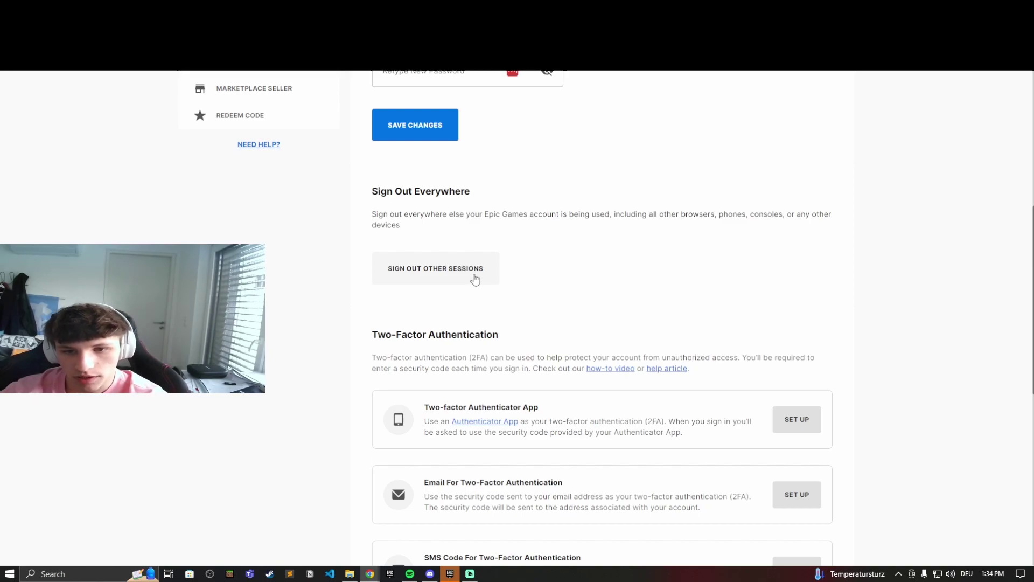
pyautogui.click(430, 274)
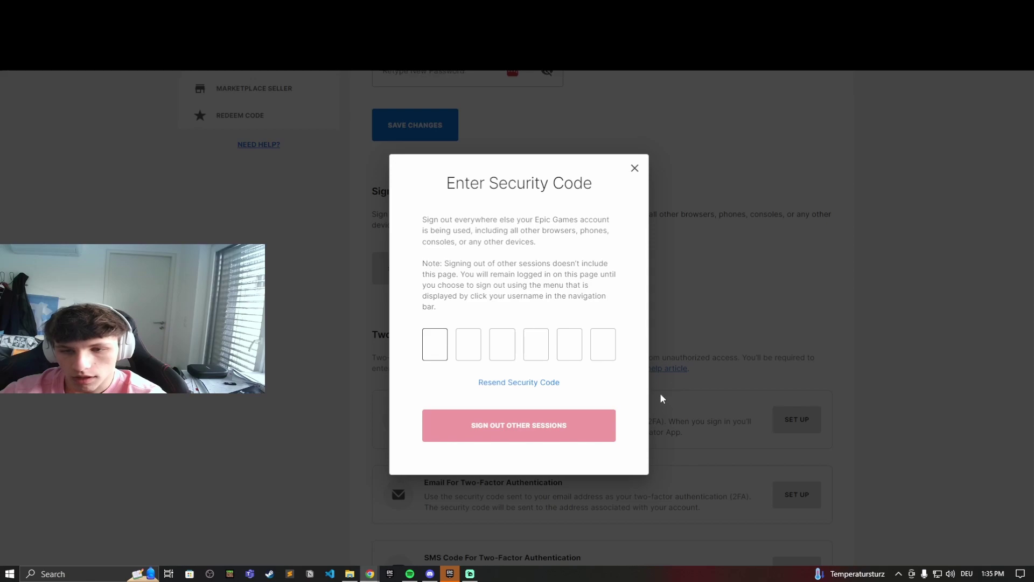
pyautogui.click(634, 169)
pyautogui.scroll(-1, 447, 432)
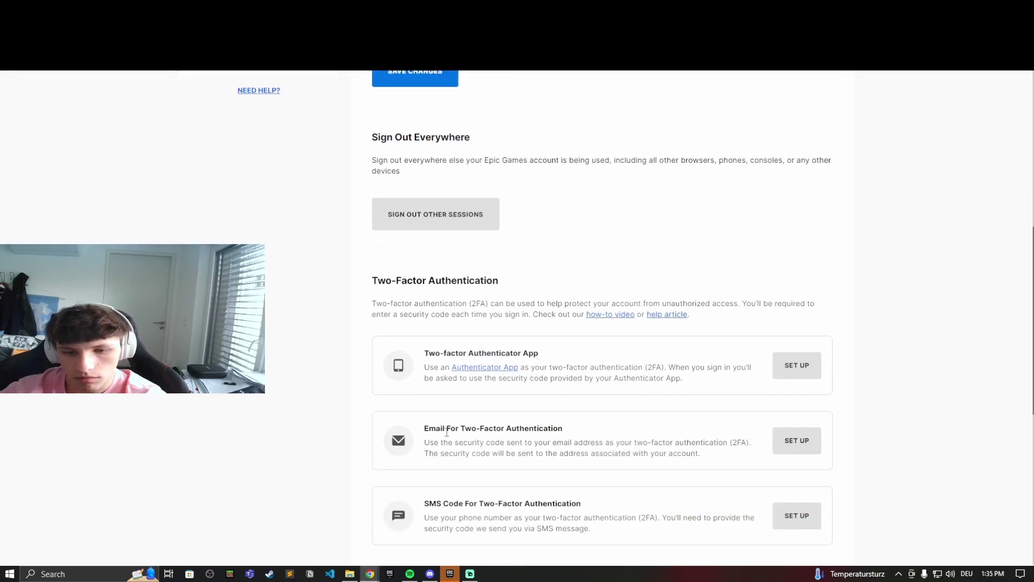
pyautogui.scroll(-1, 526, 431)
pyautogui.scroll(4, 544, 434)
pyautogui.scroll(2, 612, 437)
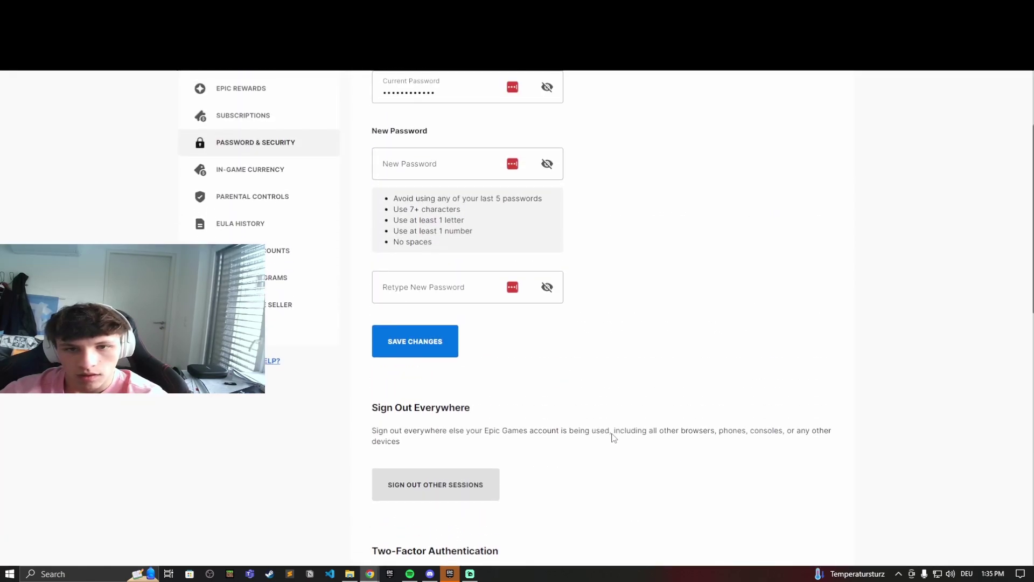